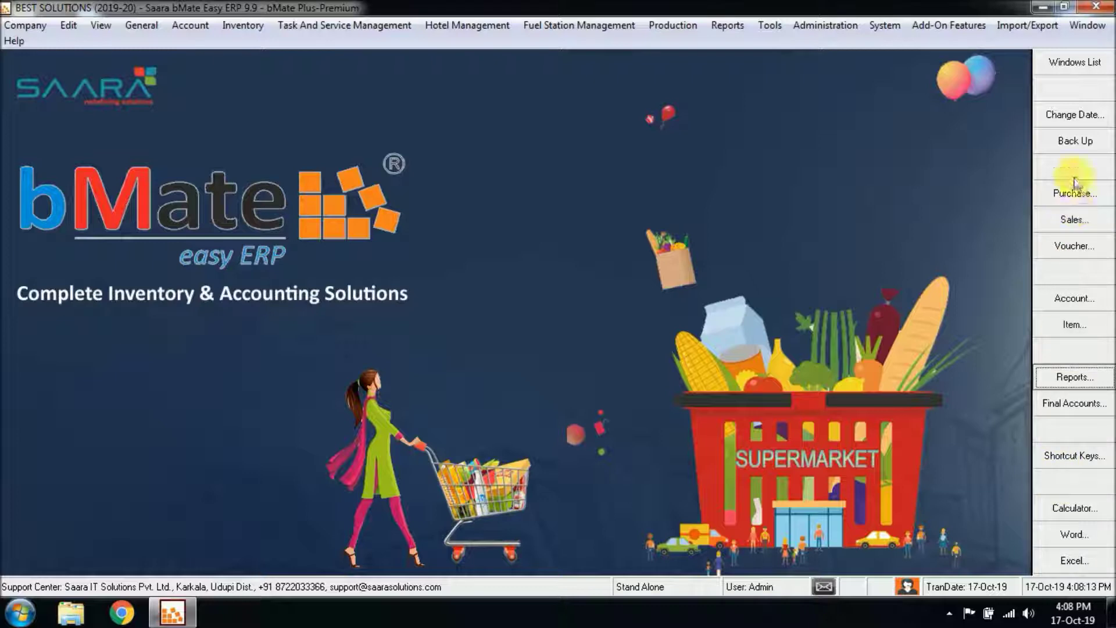
Step: Open the Reports overview and show the Point of Sale Report's Monthwise, Datewise and Detail choices
click(1072, 378)
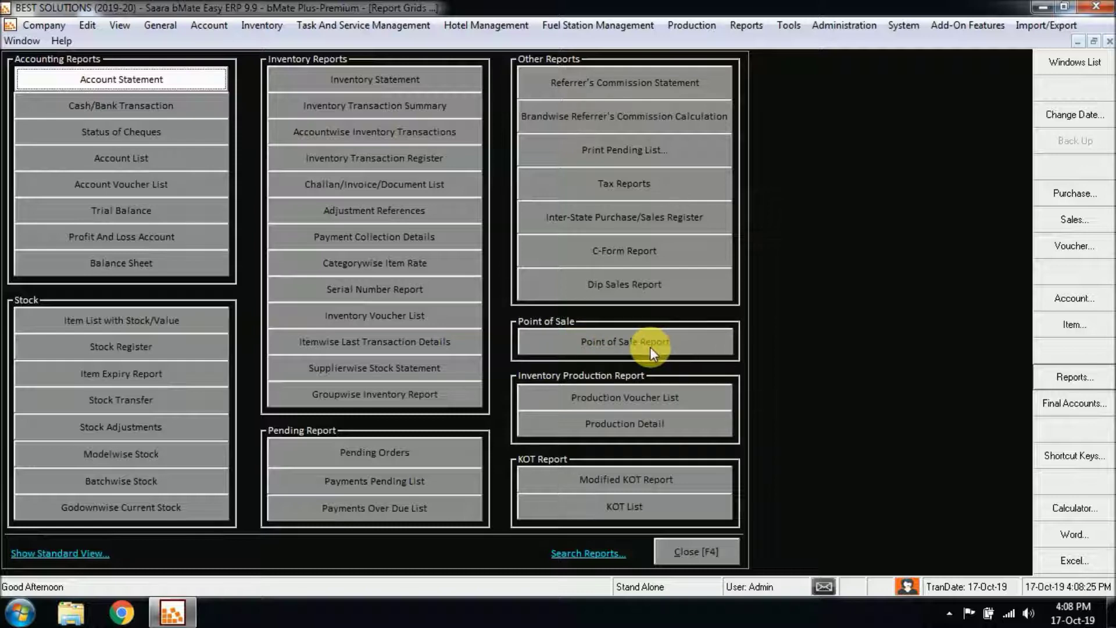
click(608, 347)
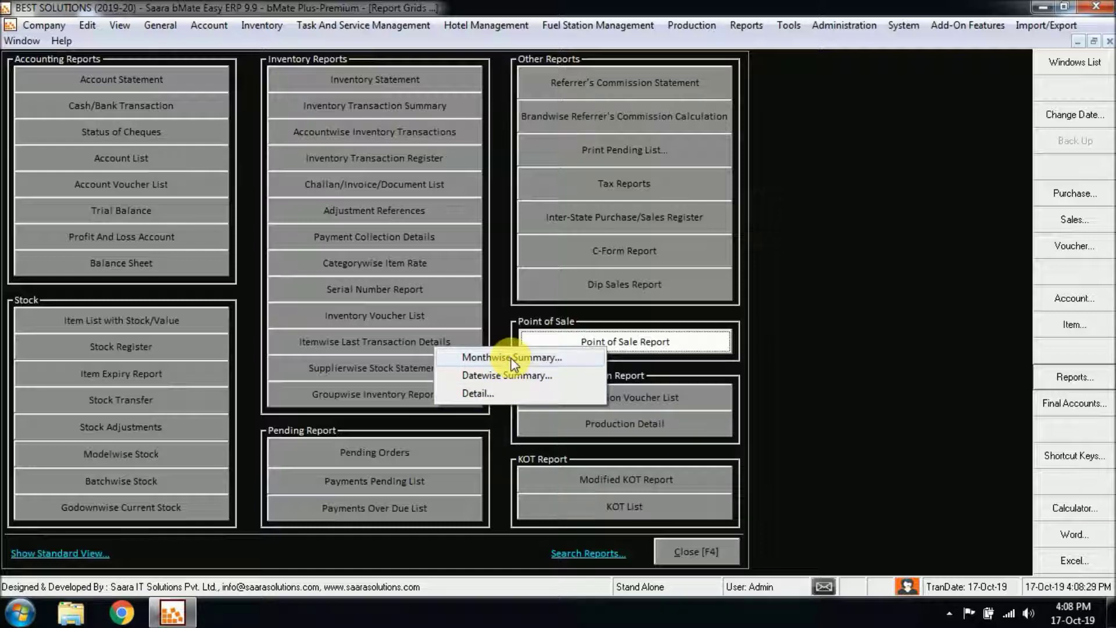
Step: Open the POS Detailed Report for 17-Oct-19 and review its five bills, invoices 44 to 48
click(497, 393)
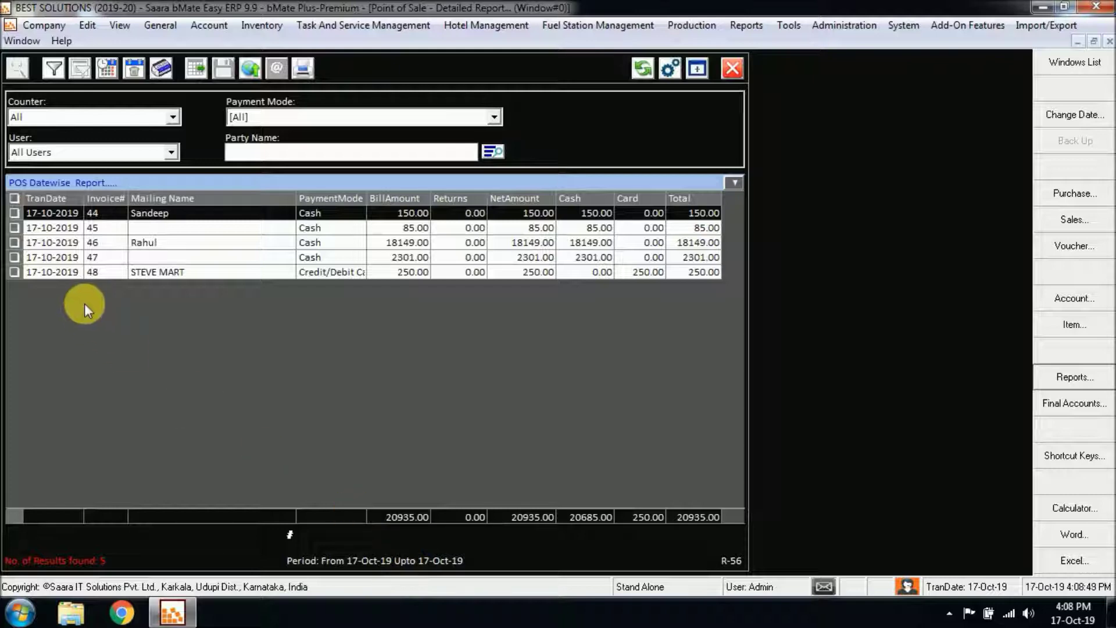
drag(85, 213, 76, 266)
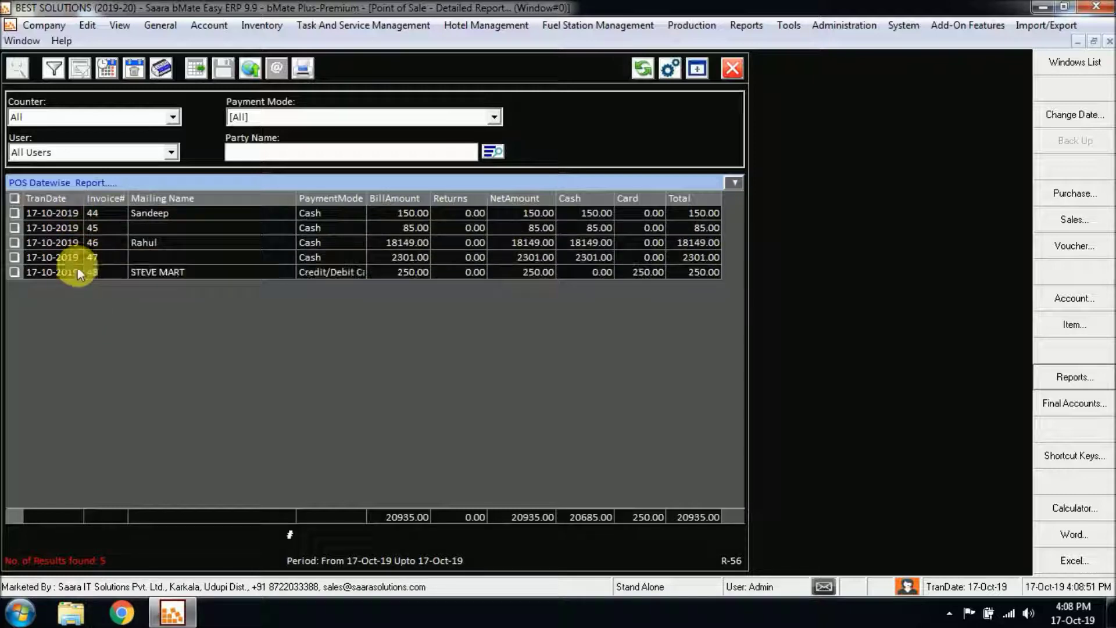
click(130, 393)
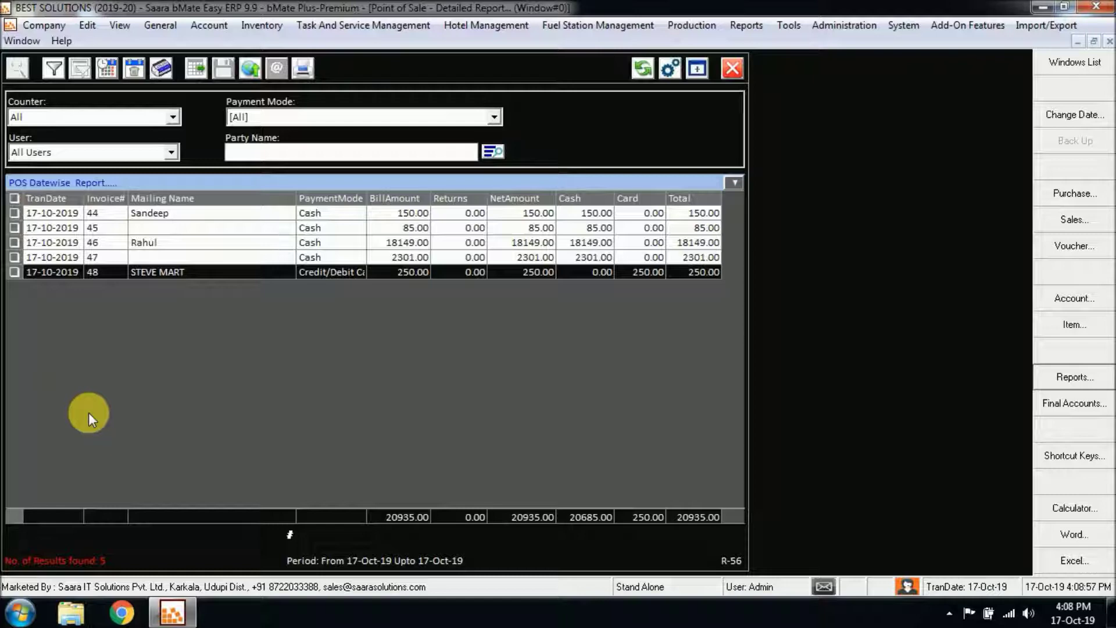
Step: Change the report period to Oct-2019, showing 8 bills worth 23150.00
click(104, 71)
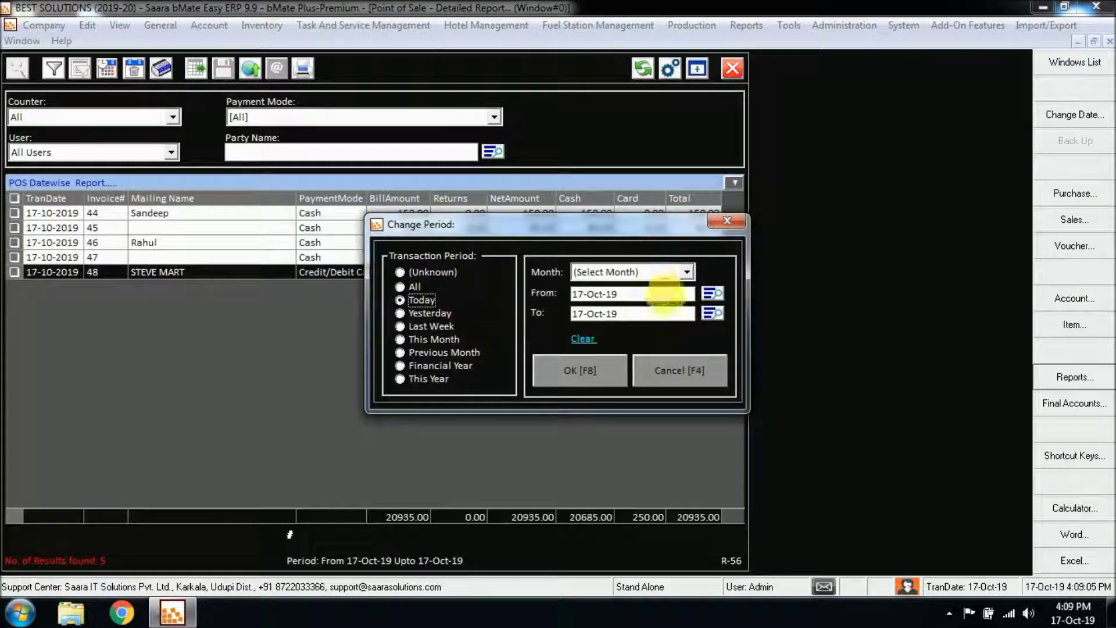
click(685, 272)
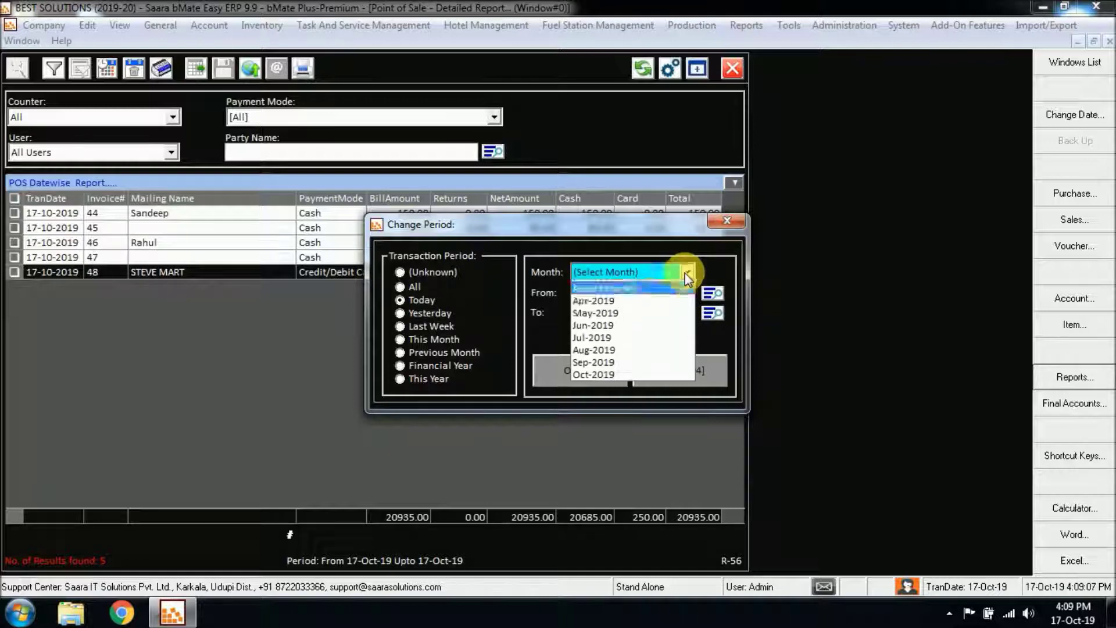
click(619, 372)
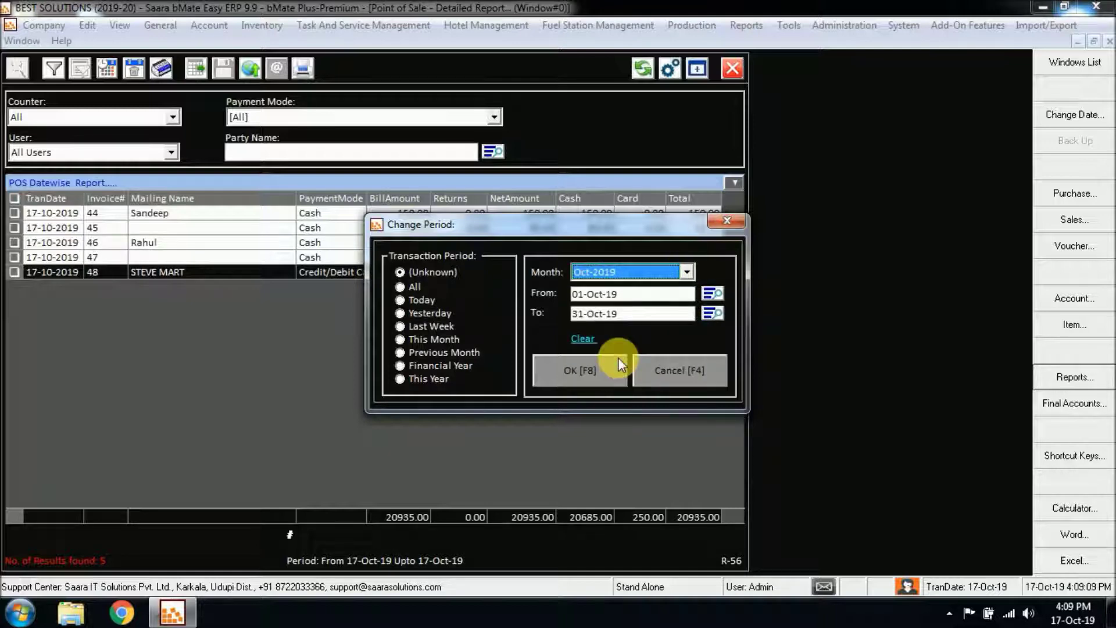
click(585, 379)
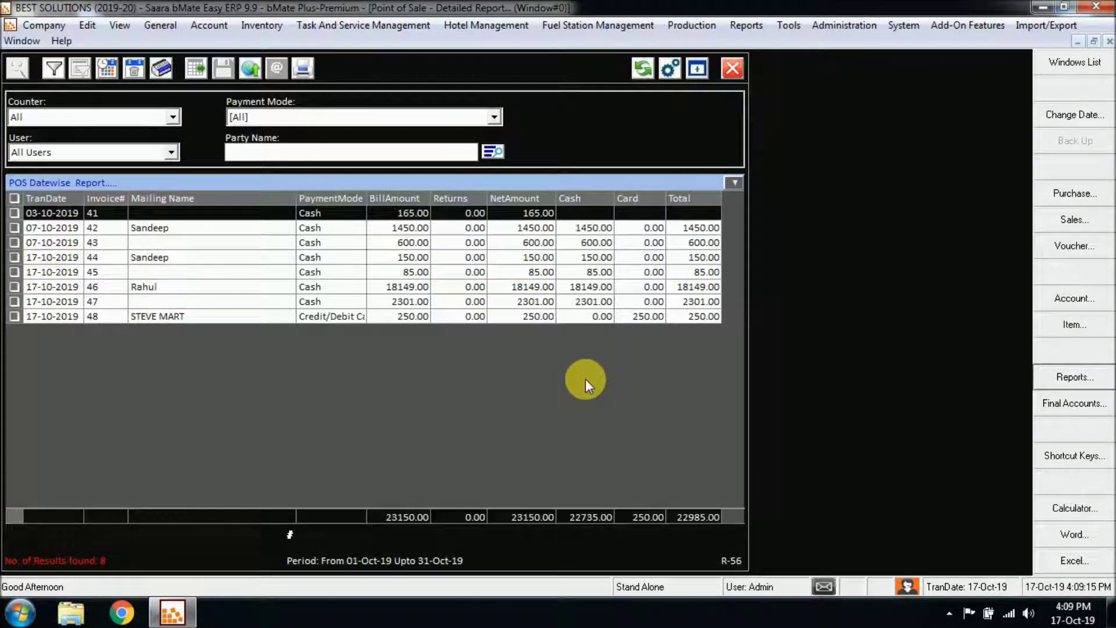
click(59, 156)
click(58, 158)
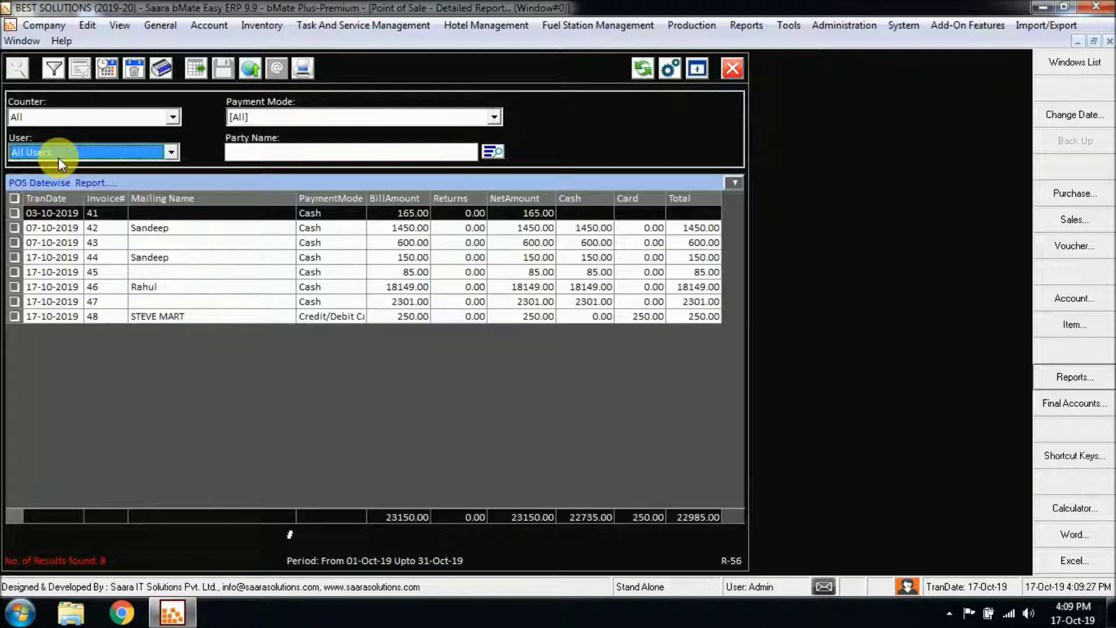
click(92, 116)
click(88, 133)
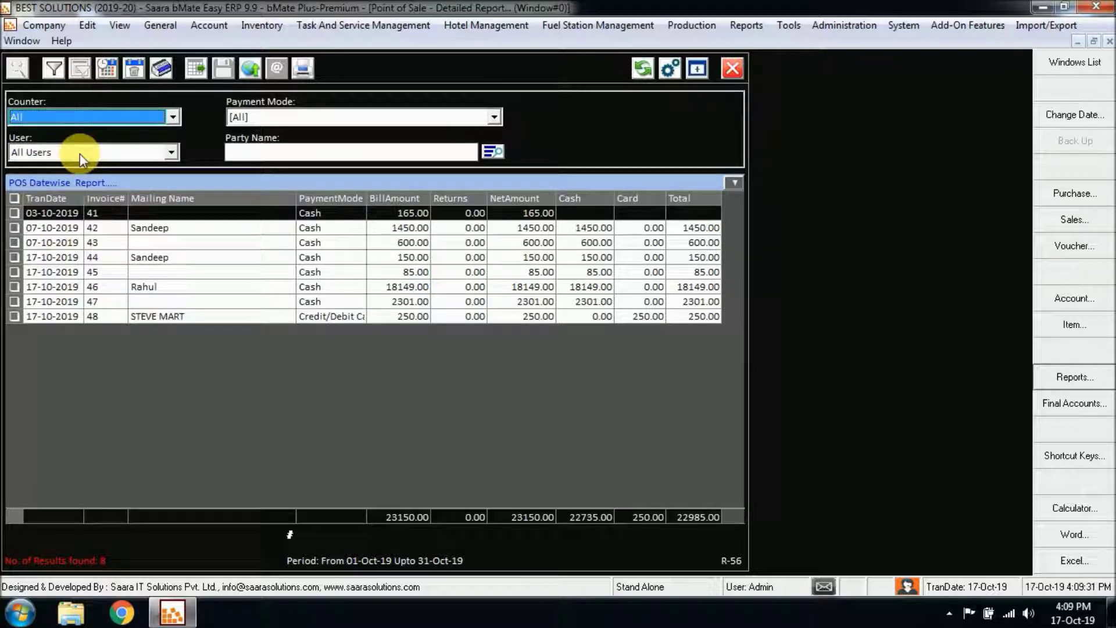
click(79, 153)
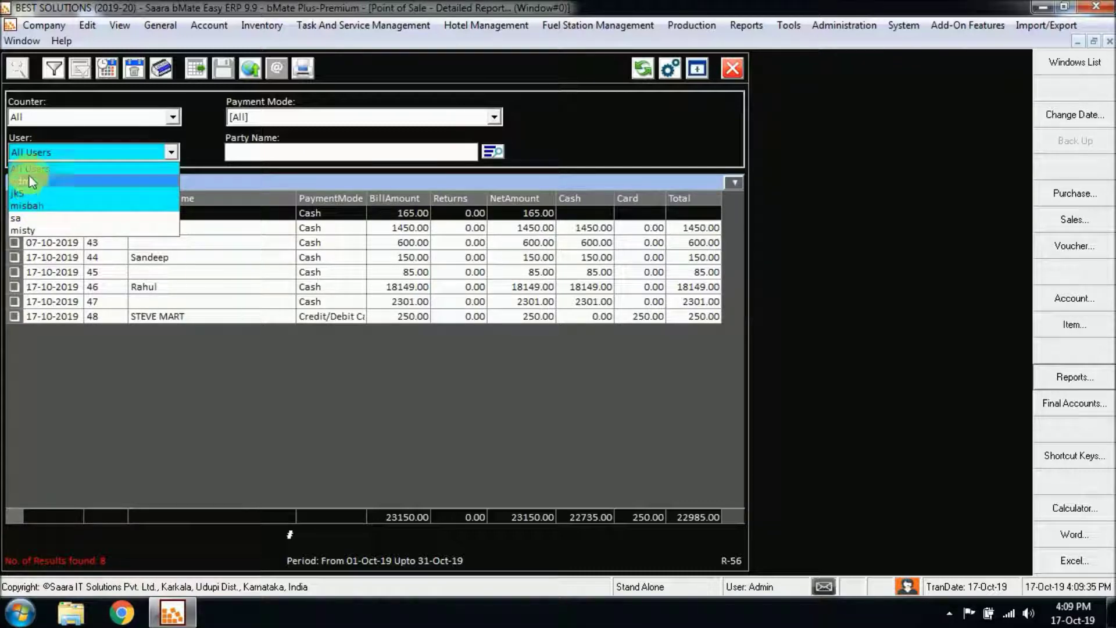
click(29, 170)
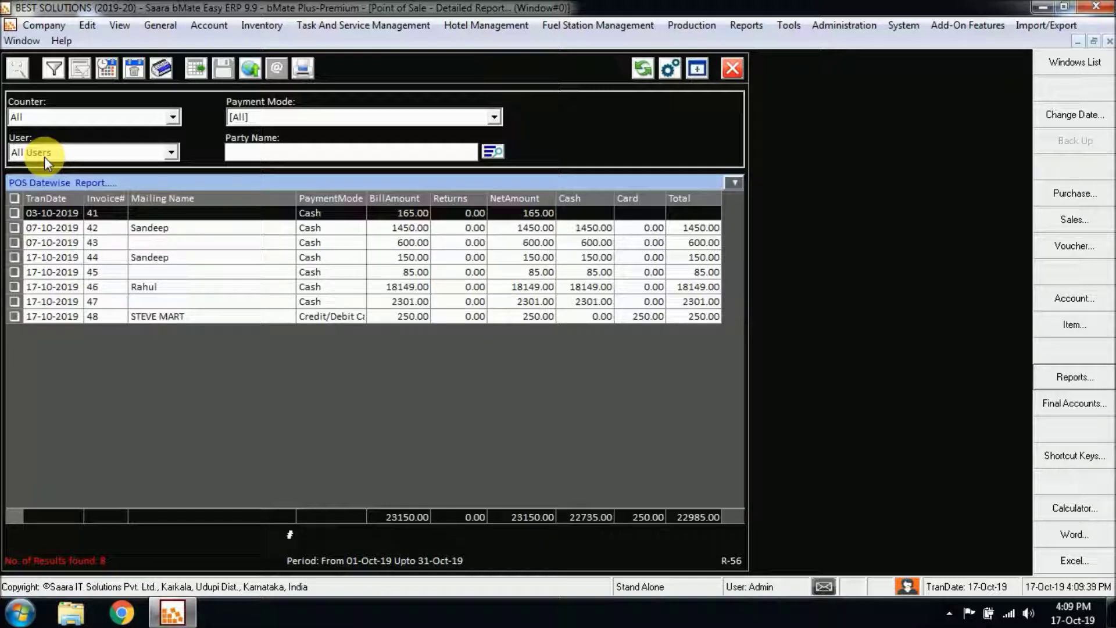
click(44, 156)
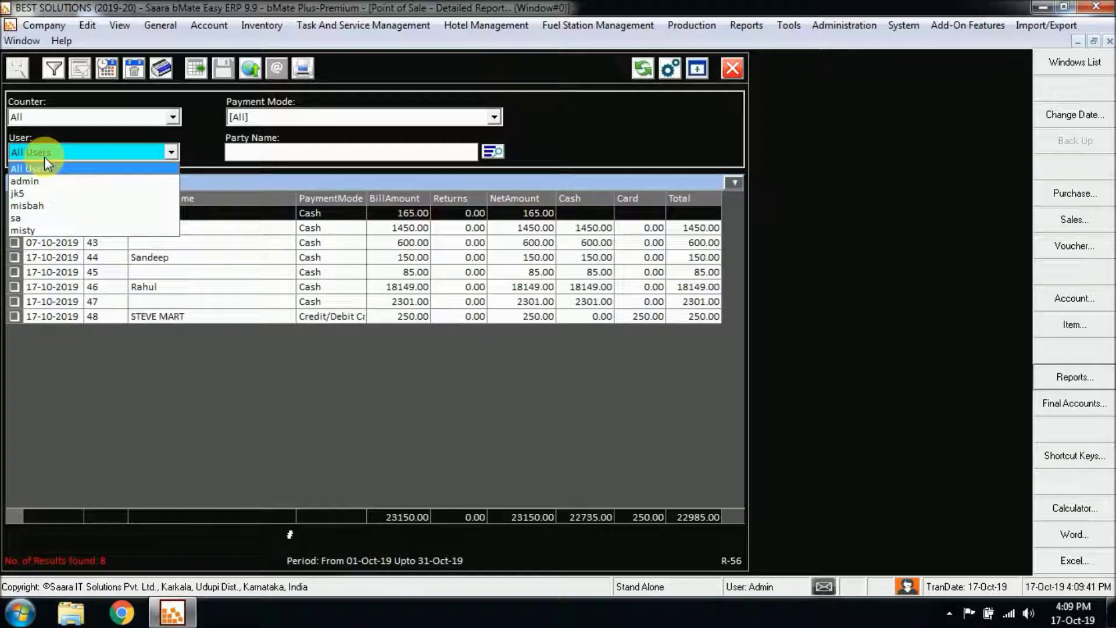
click(43, 181)
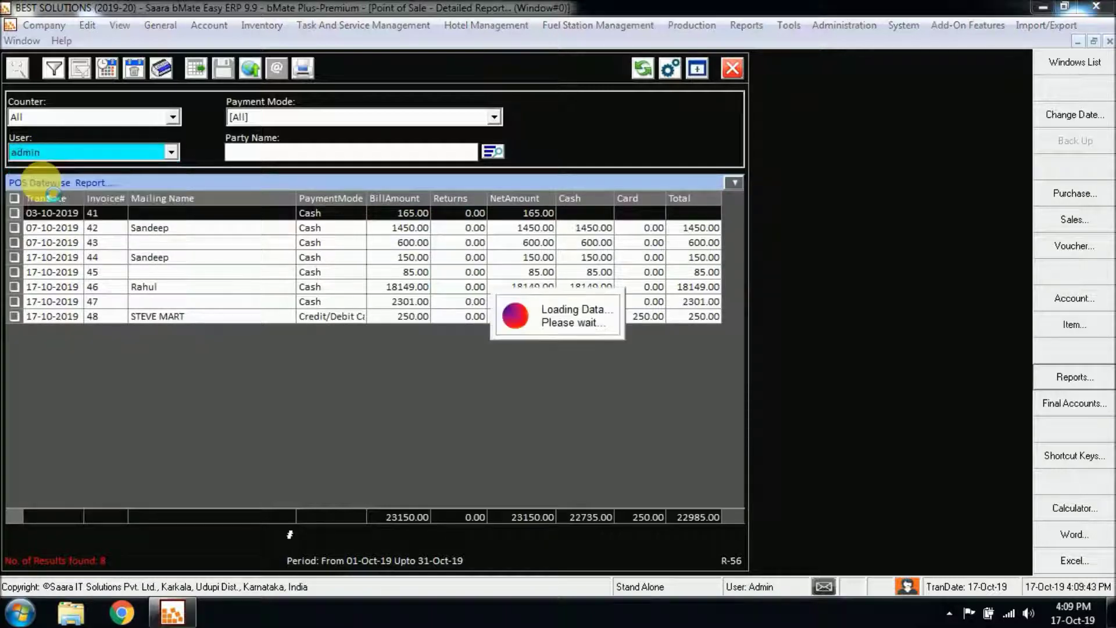
click(66, 153)
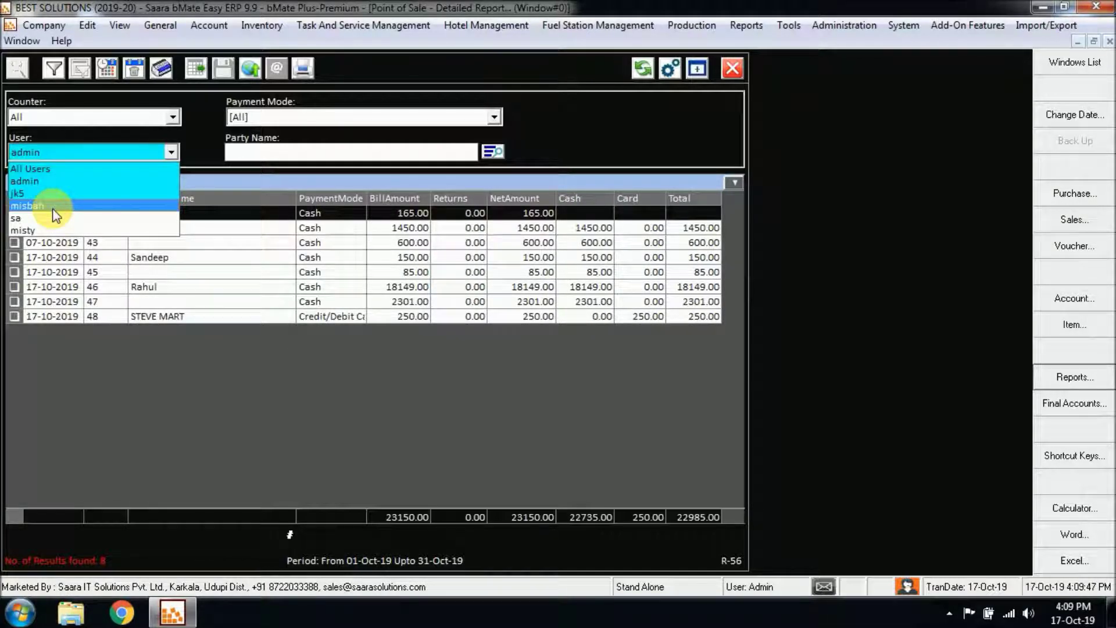
click(47, 230)
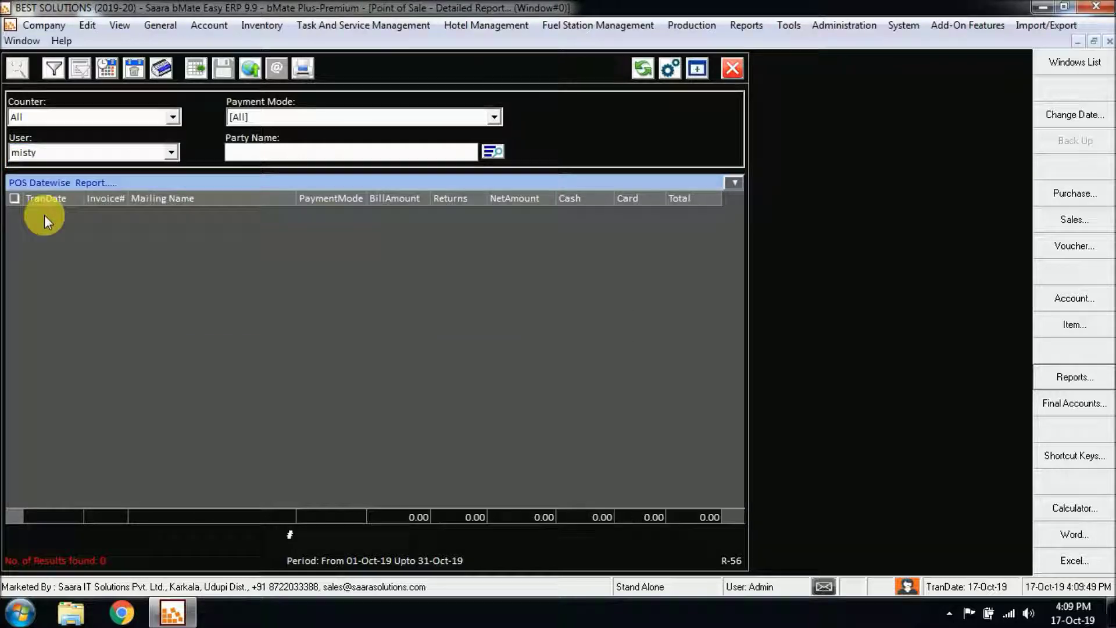
click(60, 156)
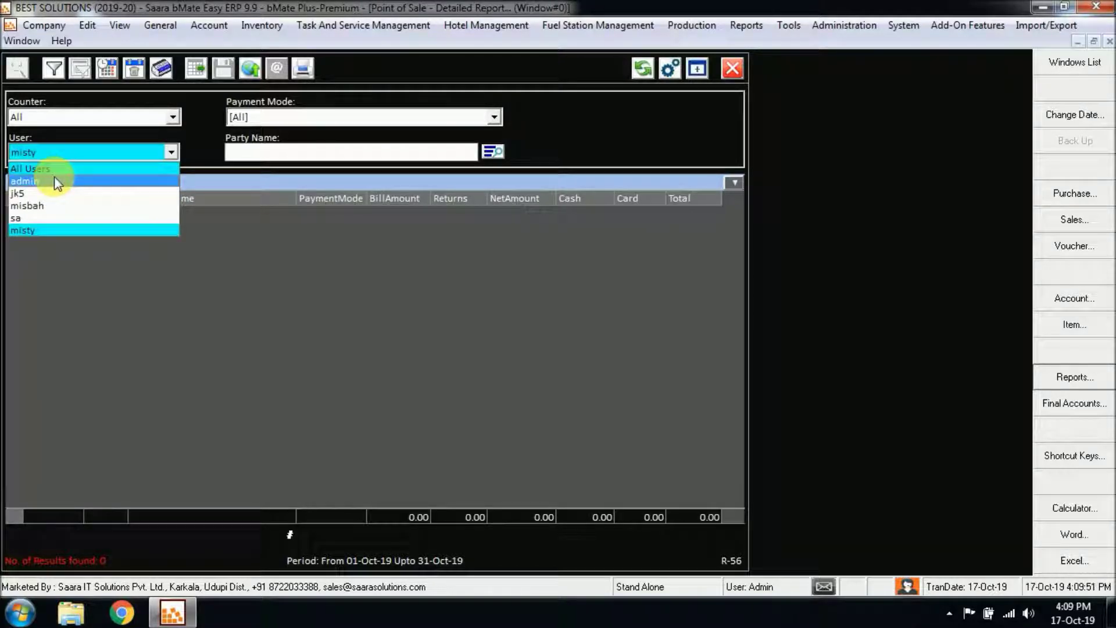
click(54, 176)
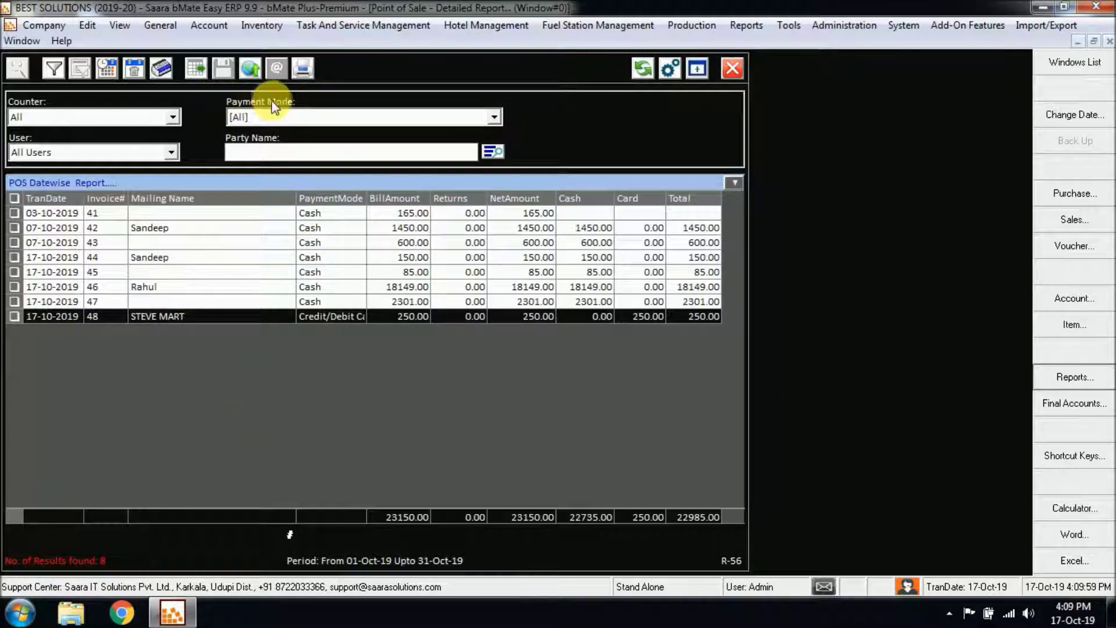
Step: Filter the October report by payment mode Cash, then Credit/Debit Card, then back to [All]
click(303, 118)
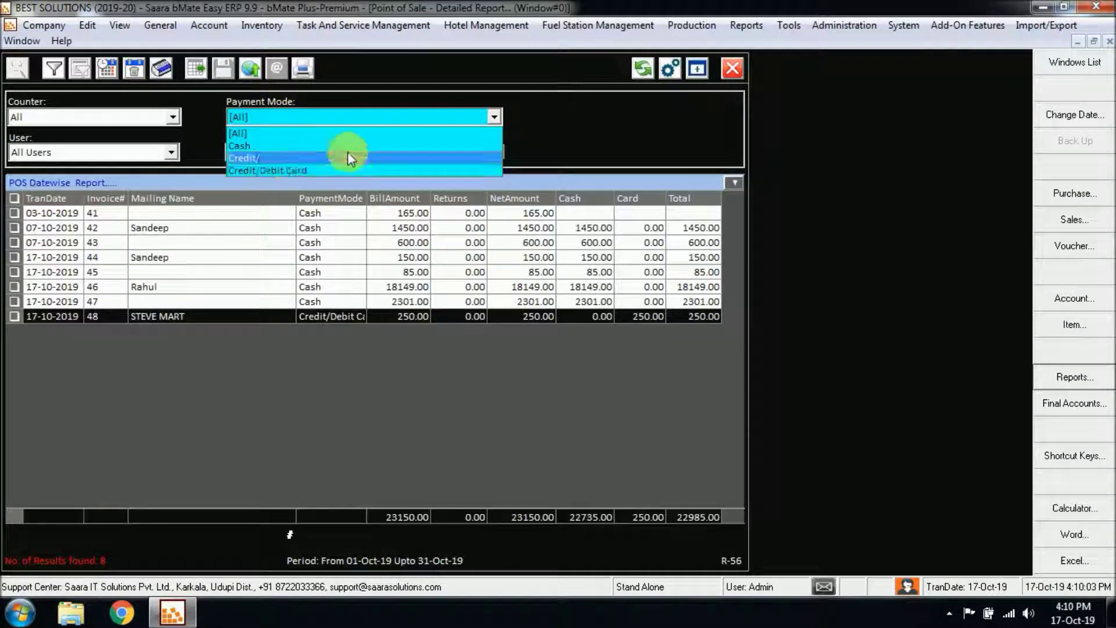
click(539, 125)
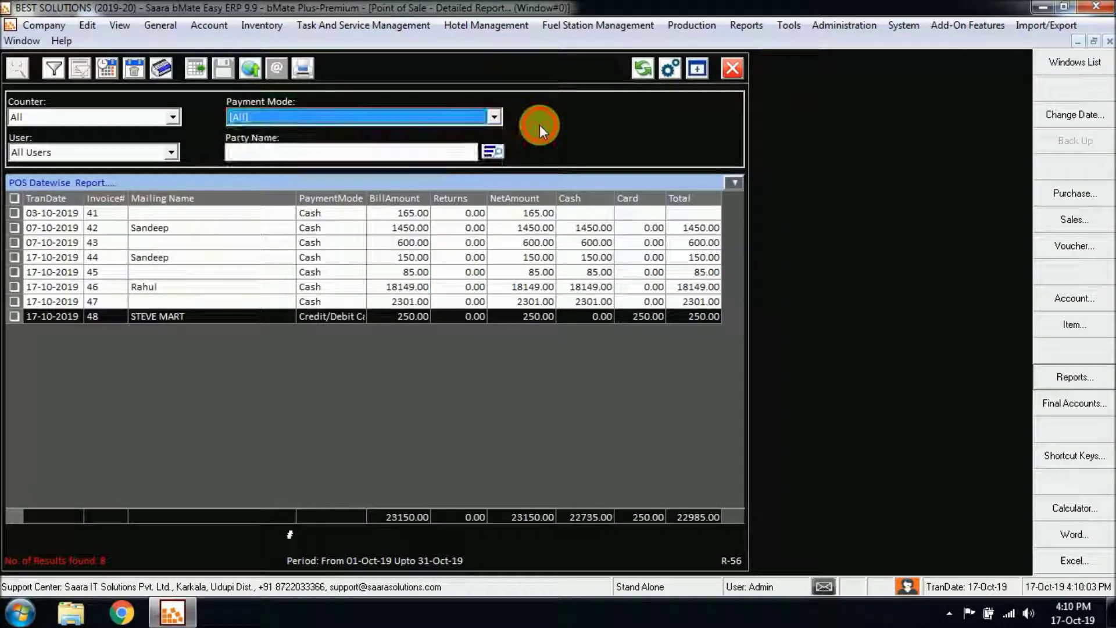
click(462, 115)
click(298, 146)
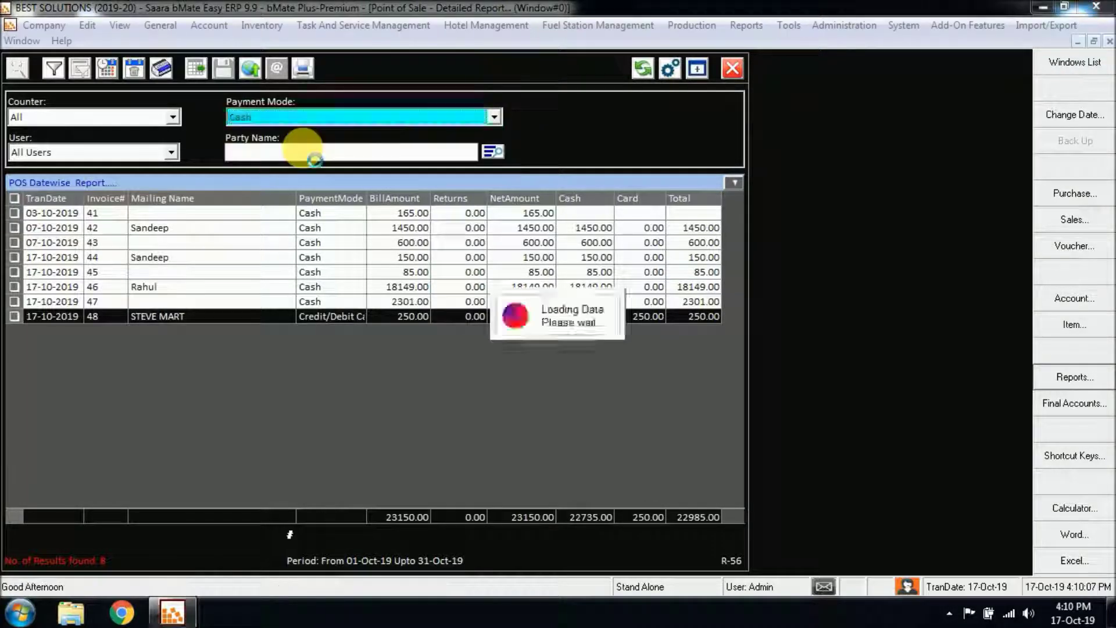
click(313, 119)
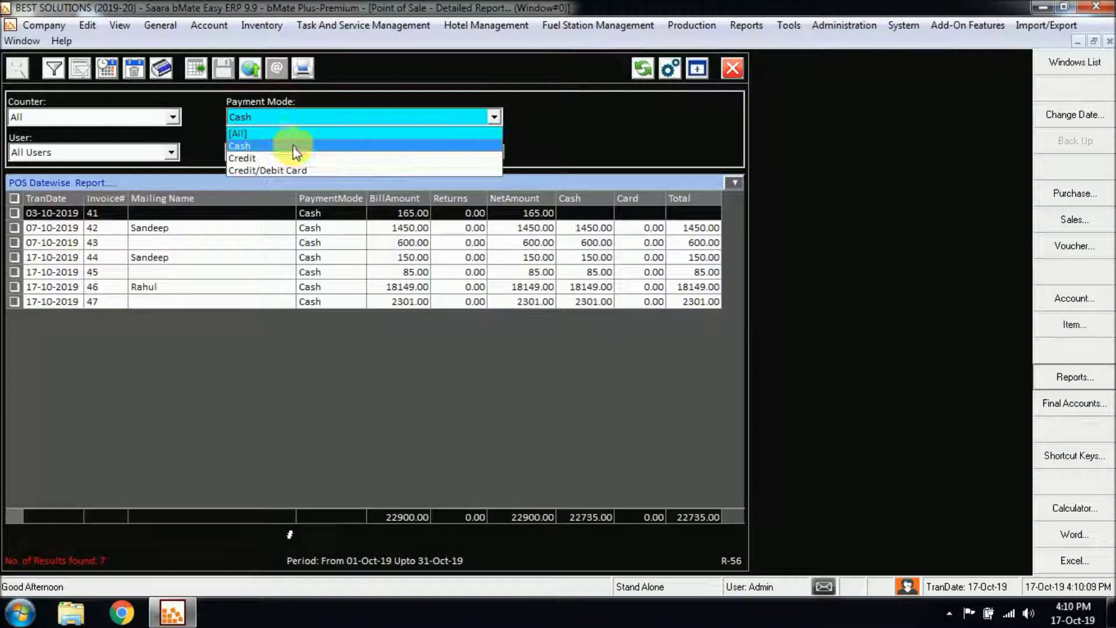
click(286, 169)
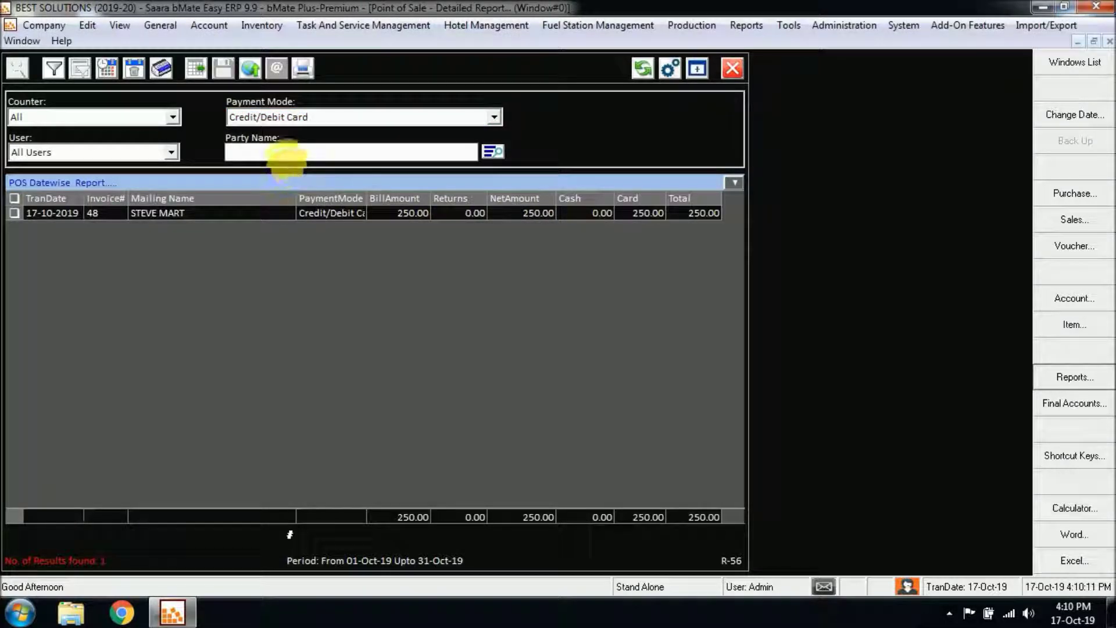
click(306, 117)
click(284, 135)
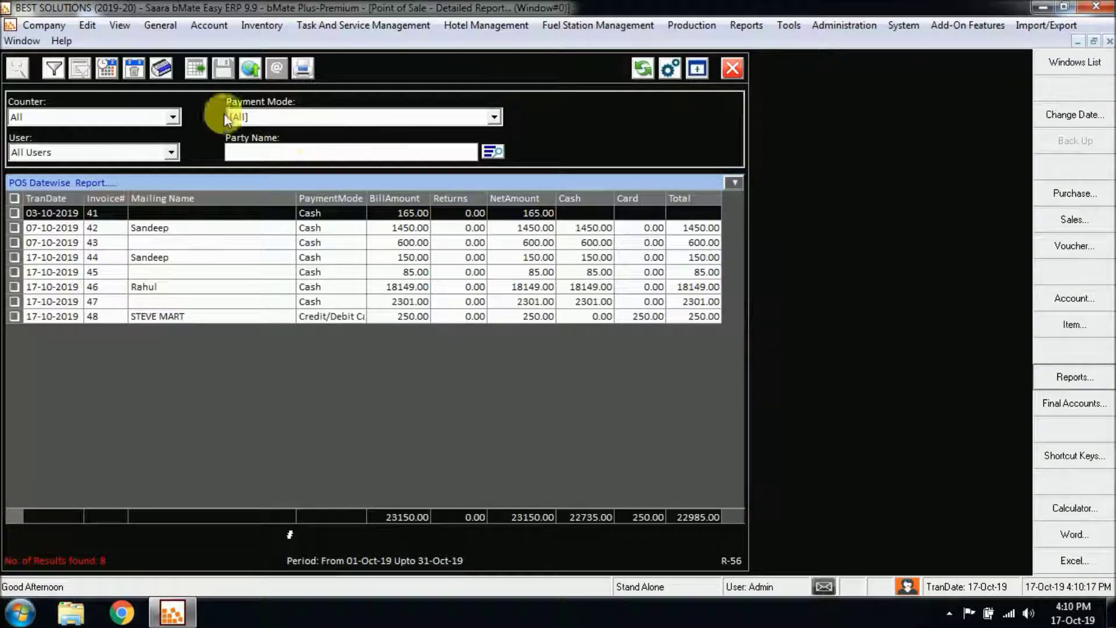
Step: Export all rows of the October detailed report to Excel, close it unsaved, and print-preview the report
click(194, 71)
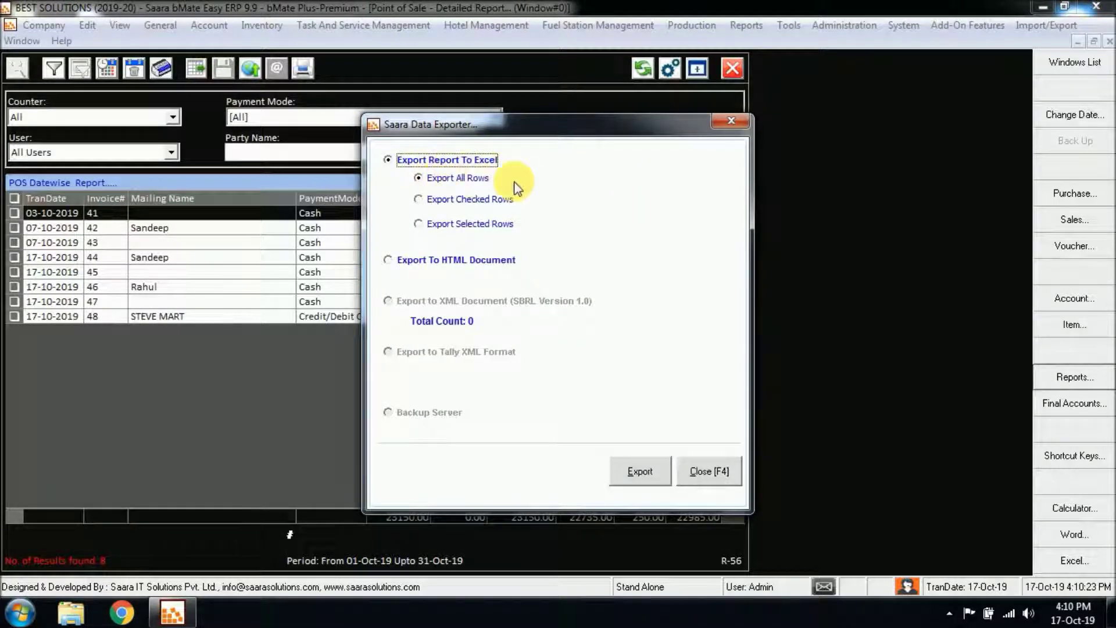
click(640, 469)
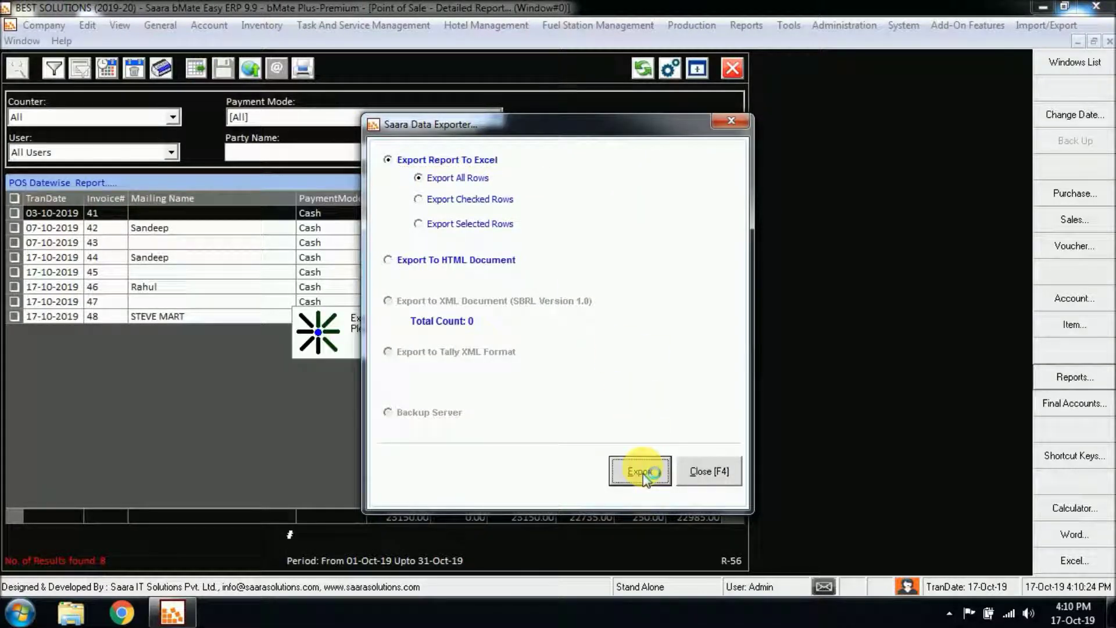
click(726, 123)
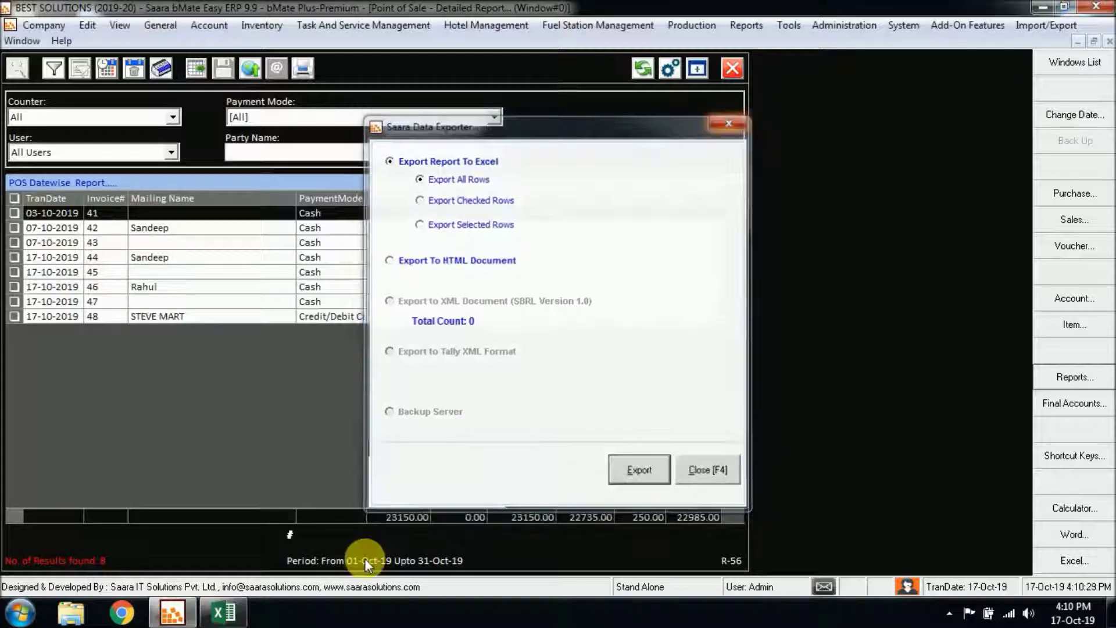
click(248, 613)
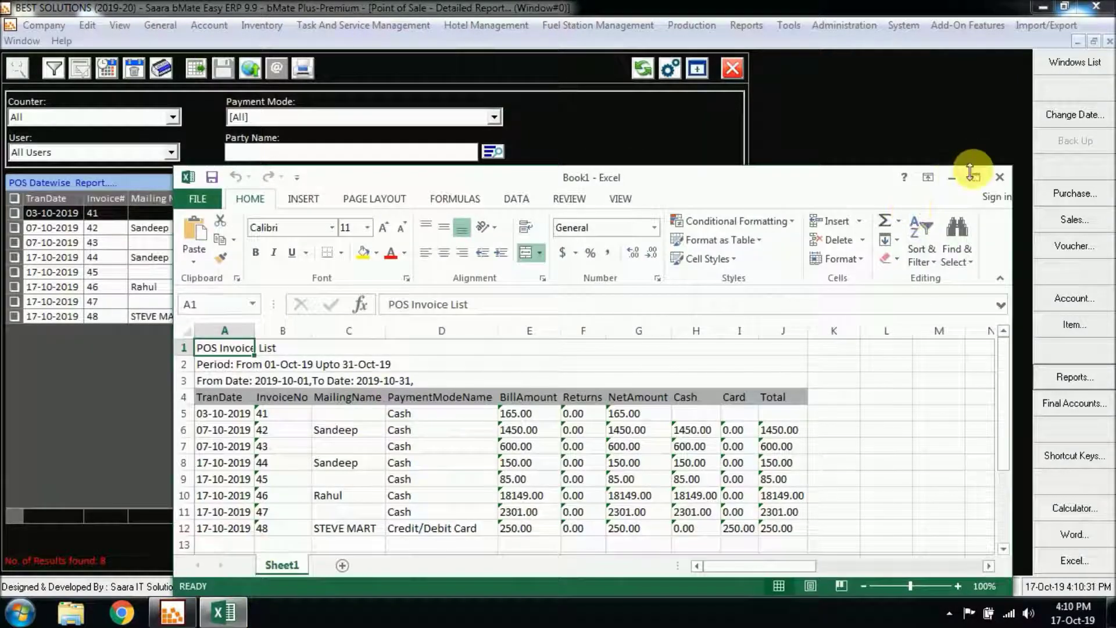
click(999, 185)
click(563, 324)
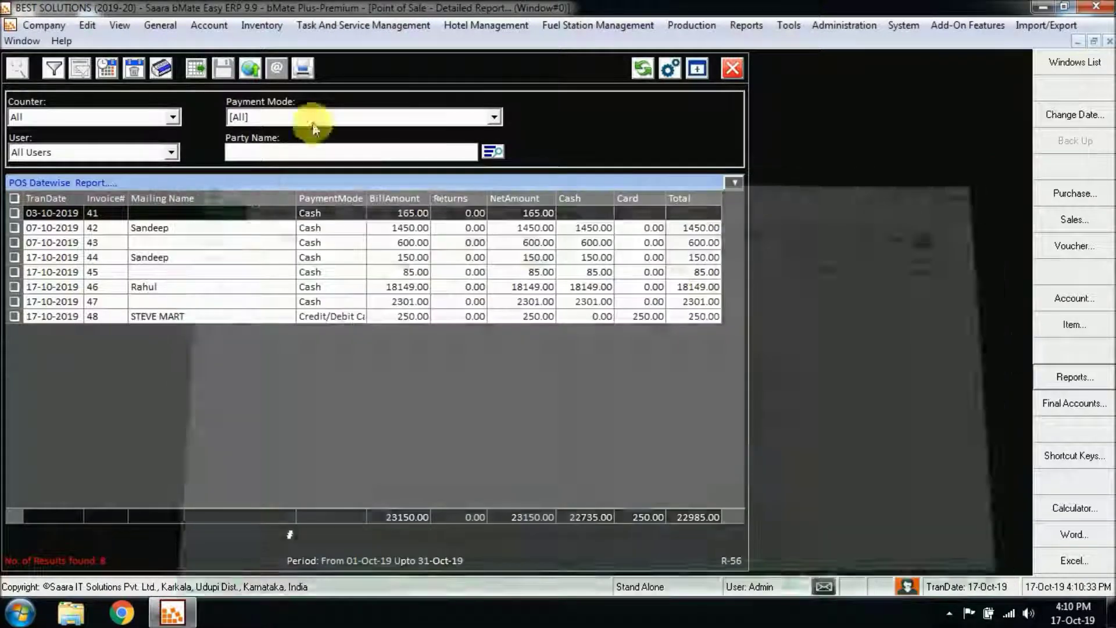
click(305, 71)
mouse_move(254, 99)
click(361, 99)
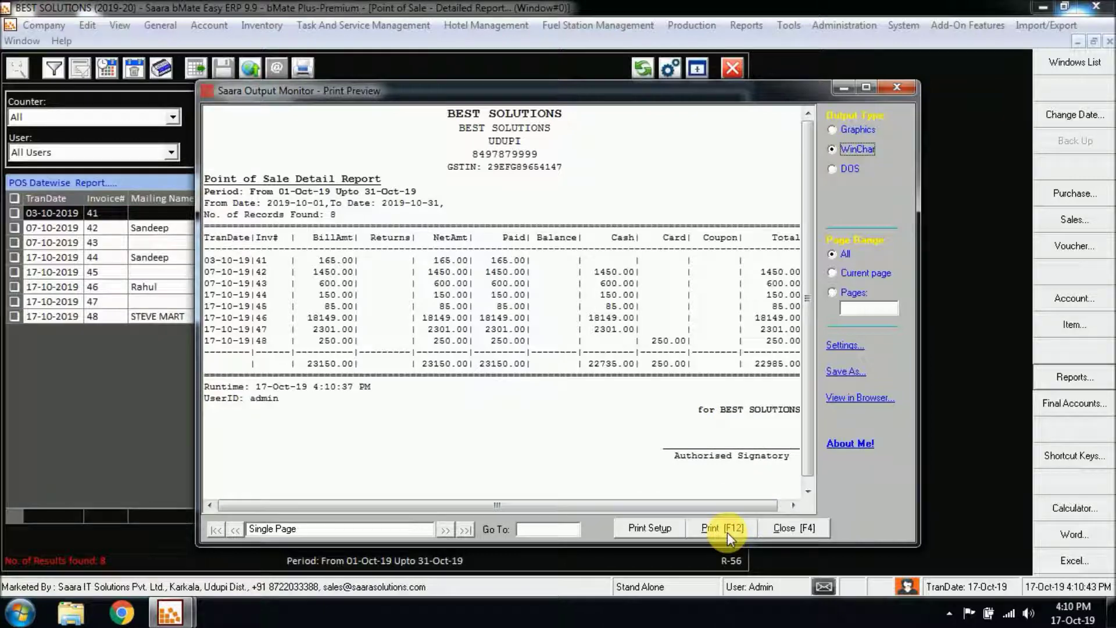
click(900, 87)
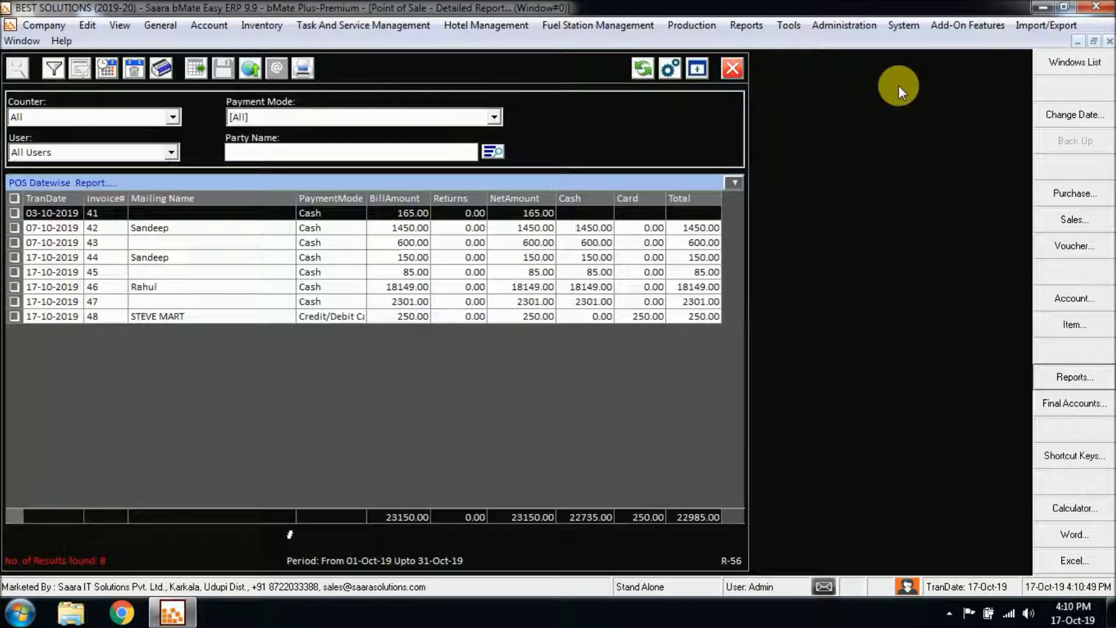
click(725, 72)
Step: View the POS Datewise Summary, drill into 17-10-2019's invoices (20935.00), then close both reports
click(583, 341)
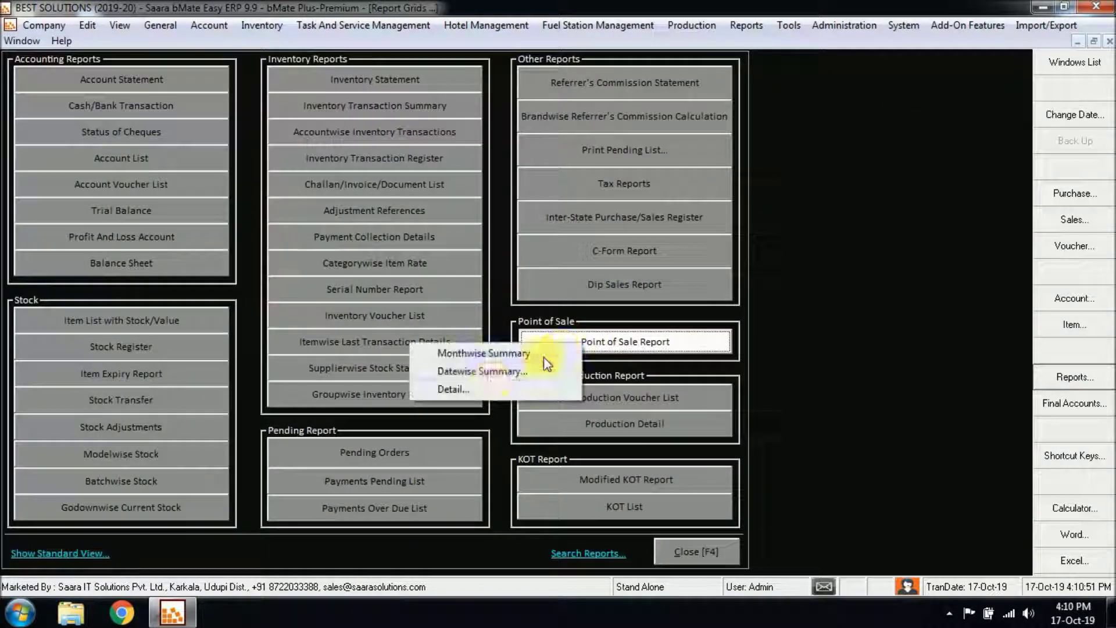
click(482, 372)
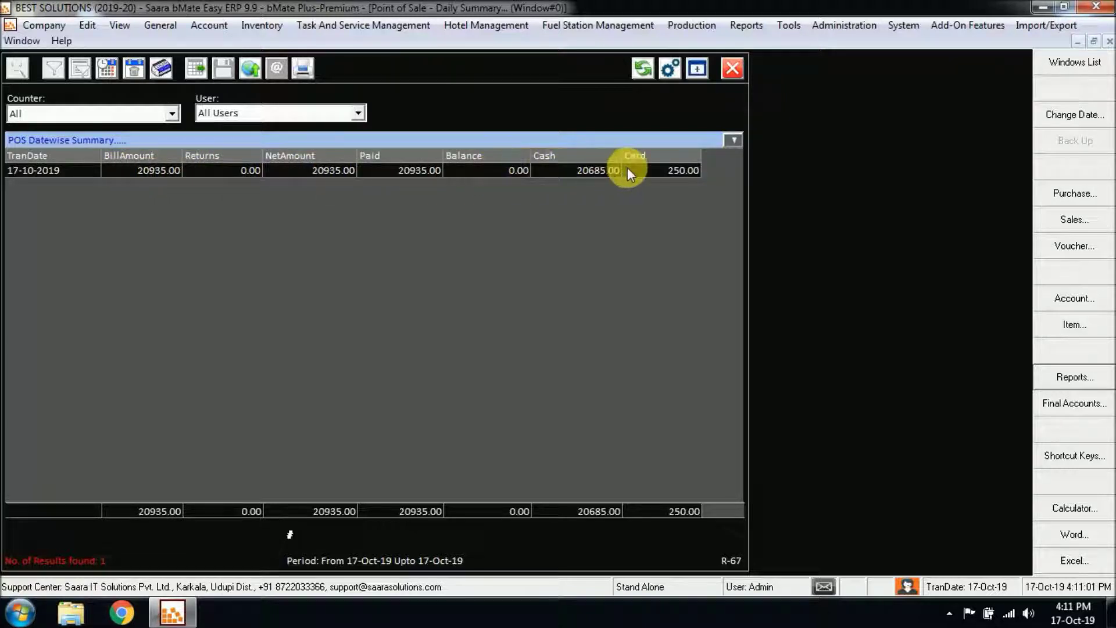
double_click(247, 172)
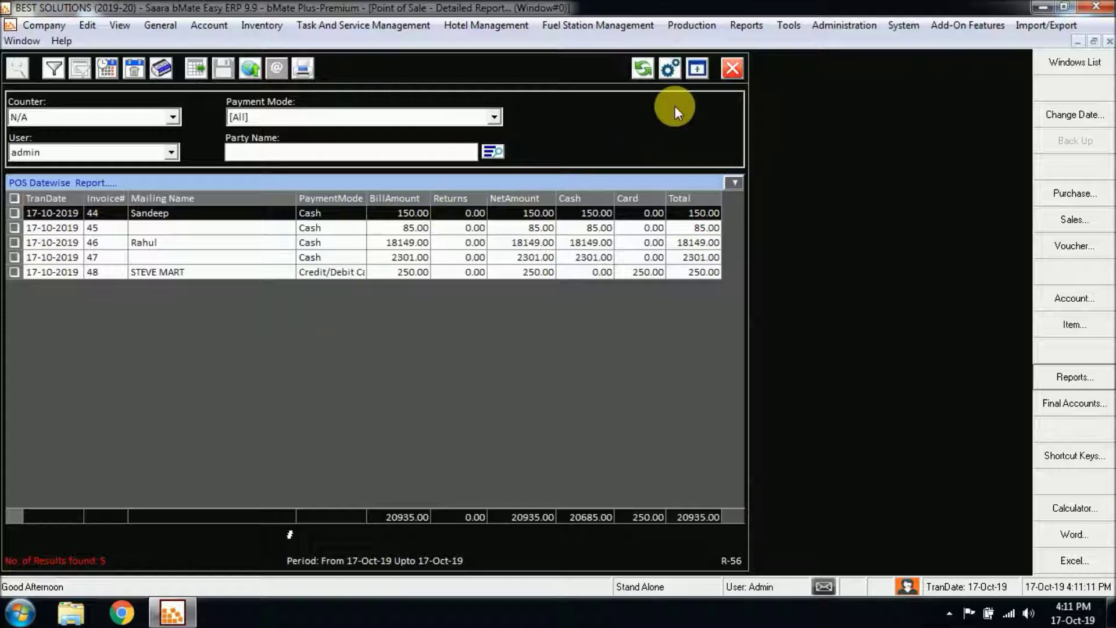
click(733, 67)
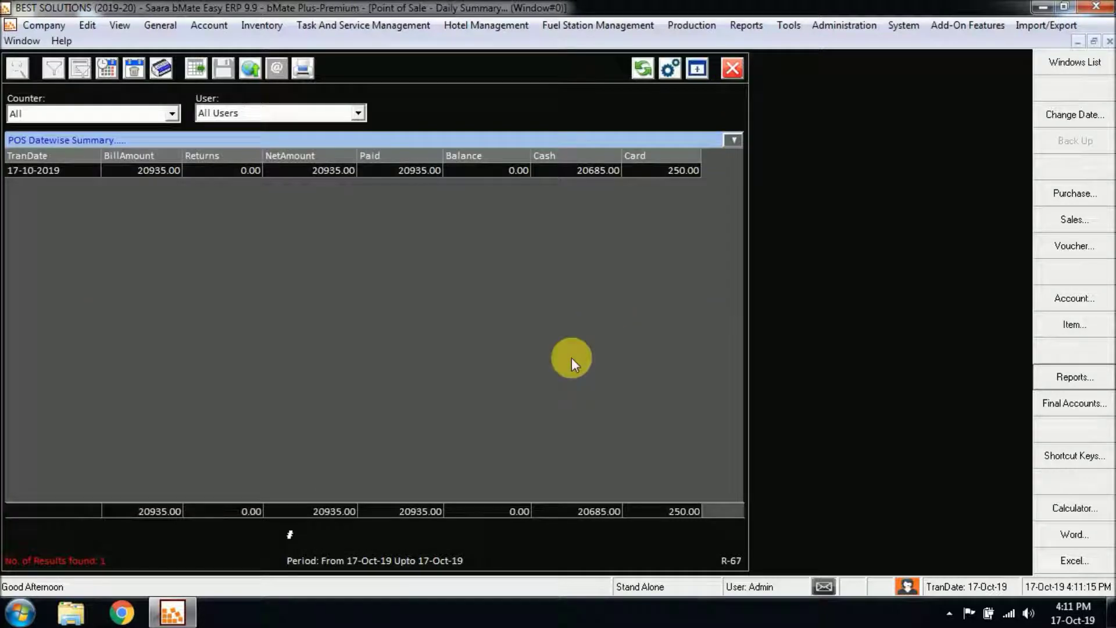
key(F4)
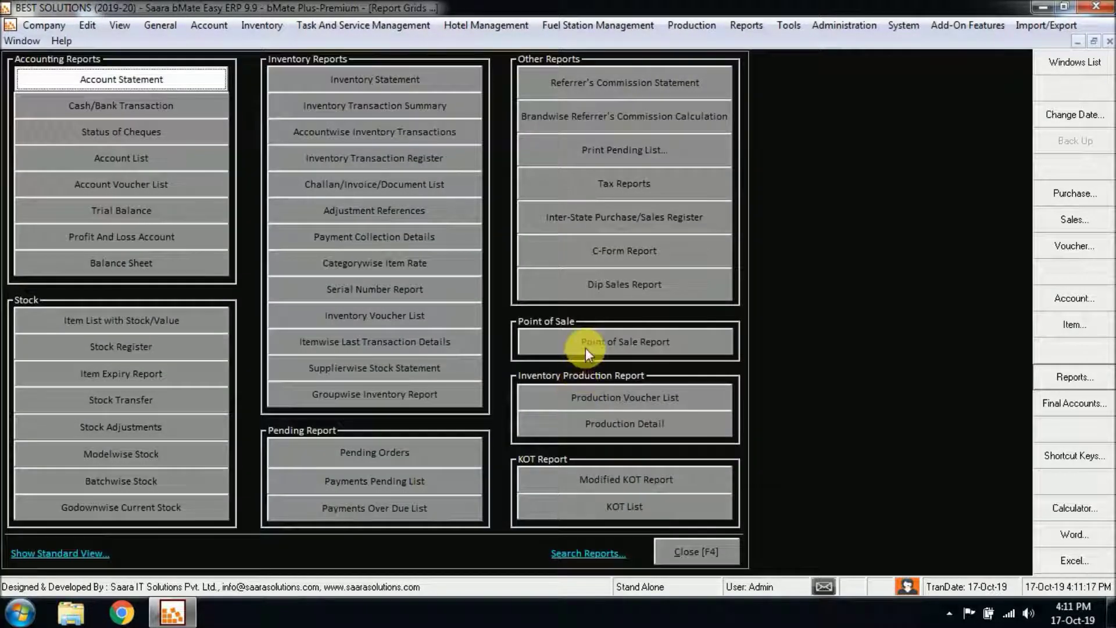
Step: Open the full-year Monthwise Summary and drill from 2019-Oct through 17-10-2019 to invoice 46
click(585, 348)
click(461, 357)
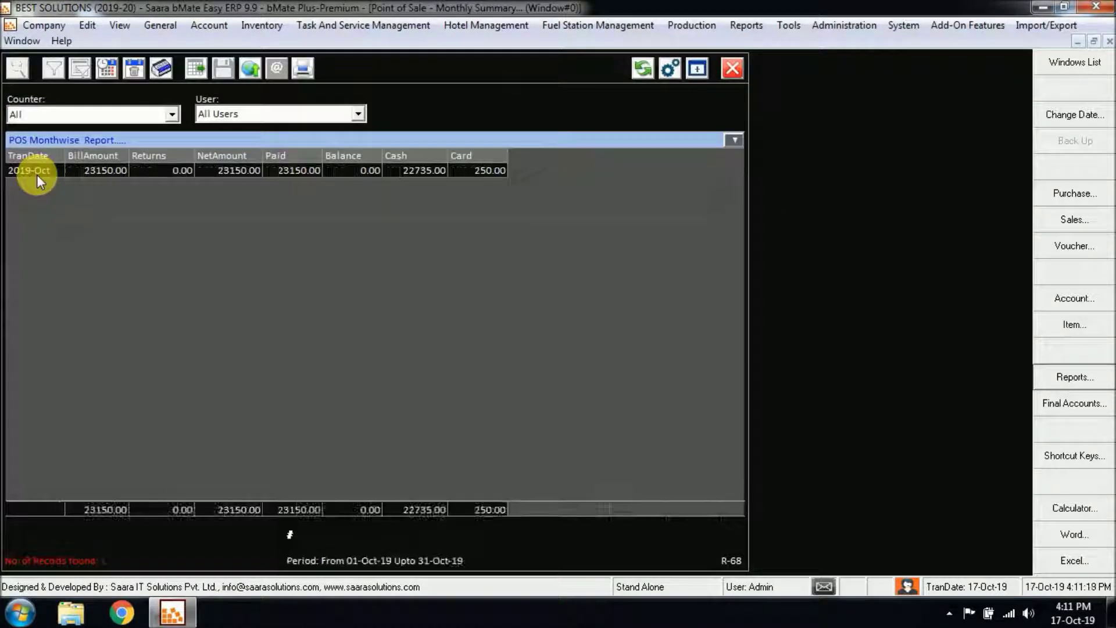
click(132, 70)
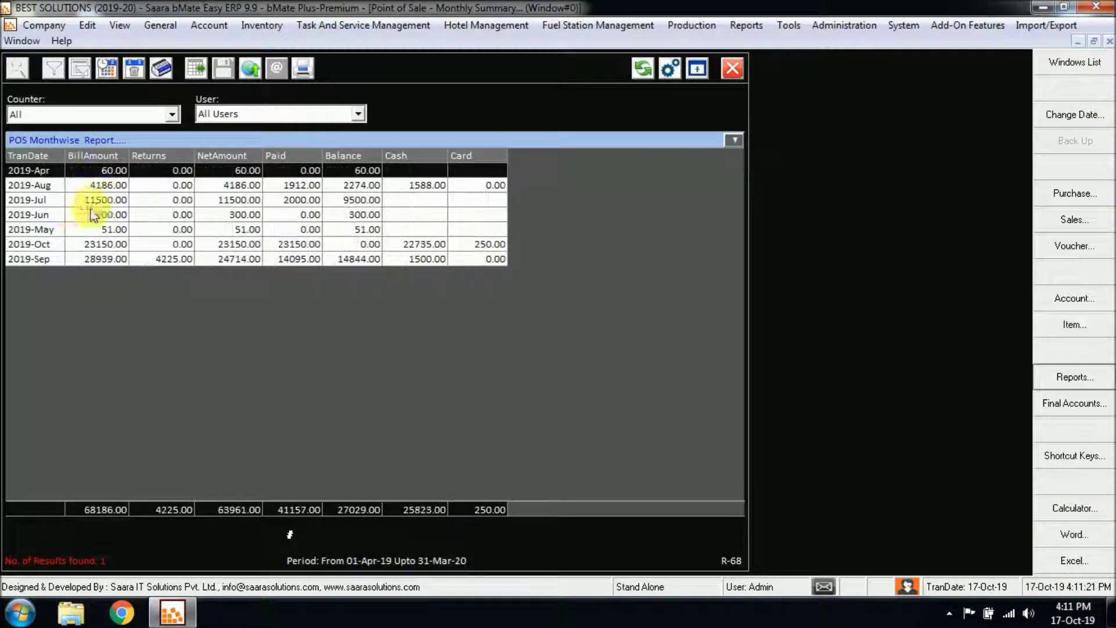
double_click(58, 246)
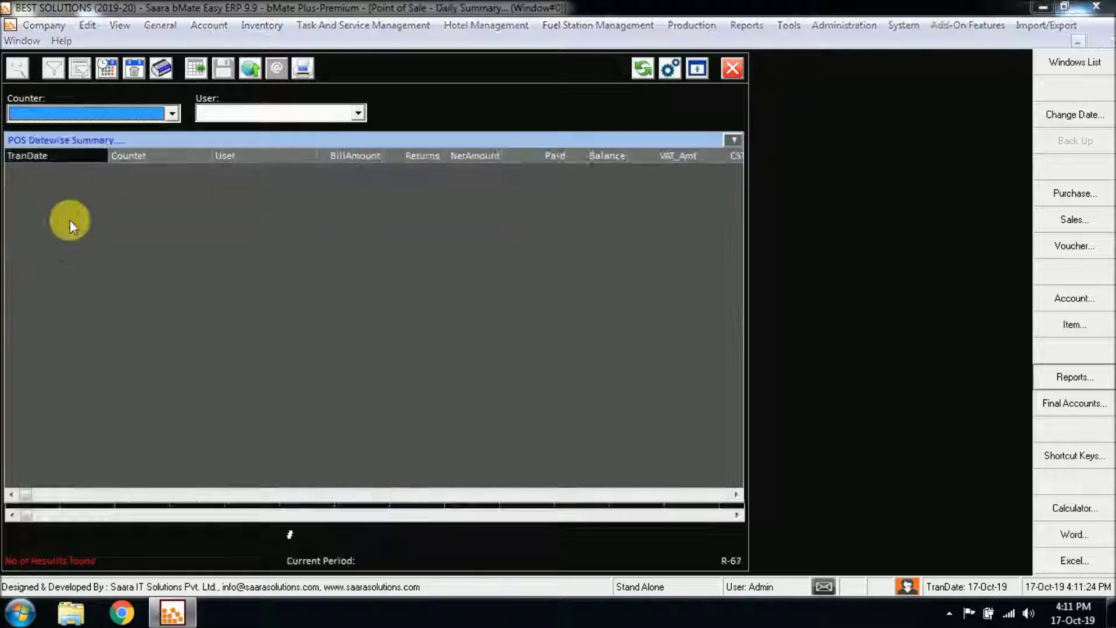
click(72, 198)
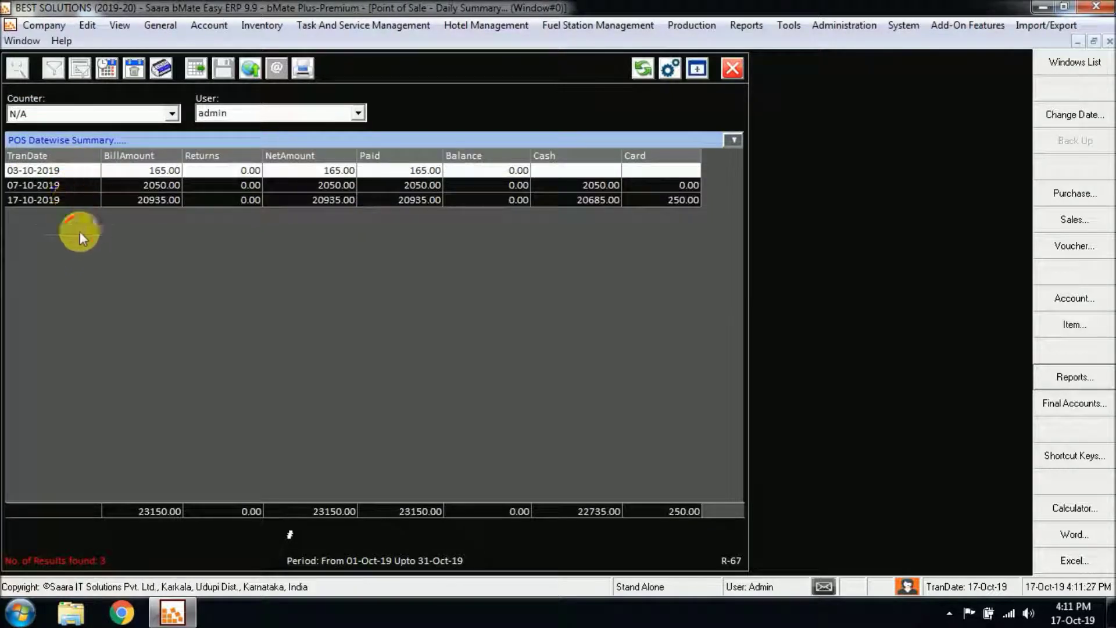
double_click(164, 200)
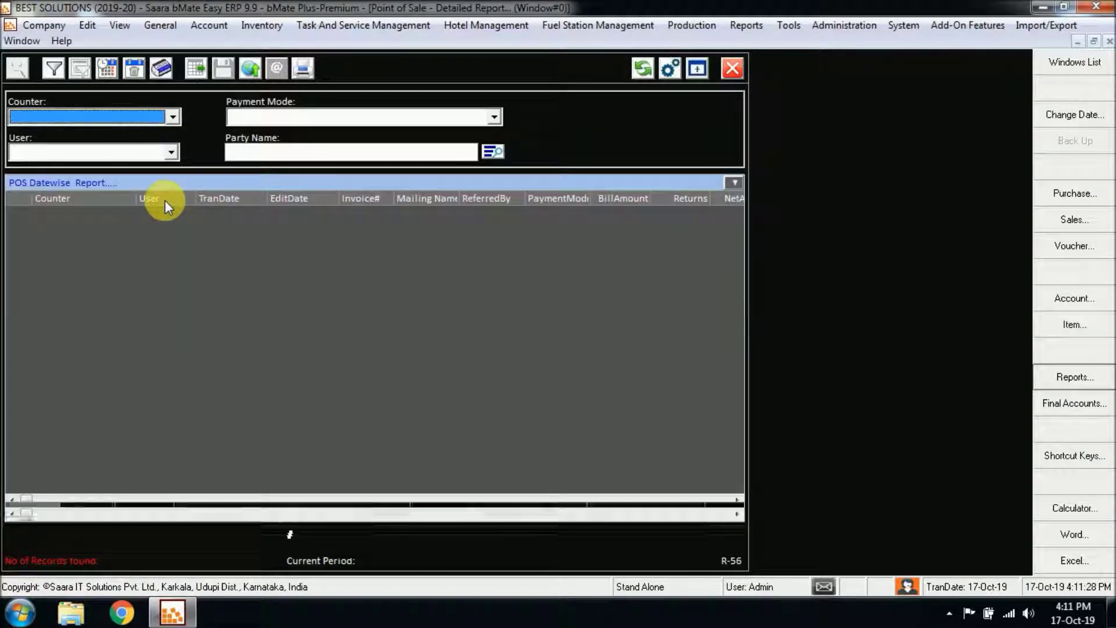
click(122, 244)
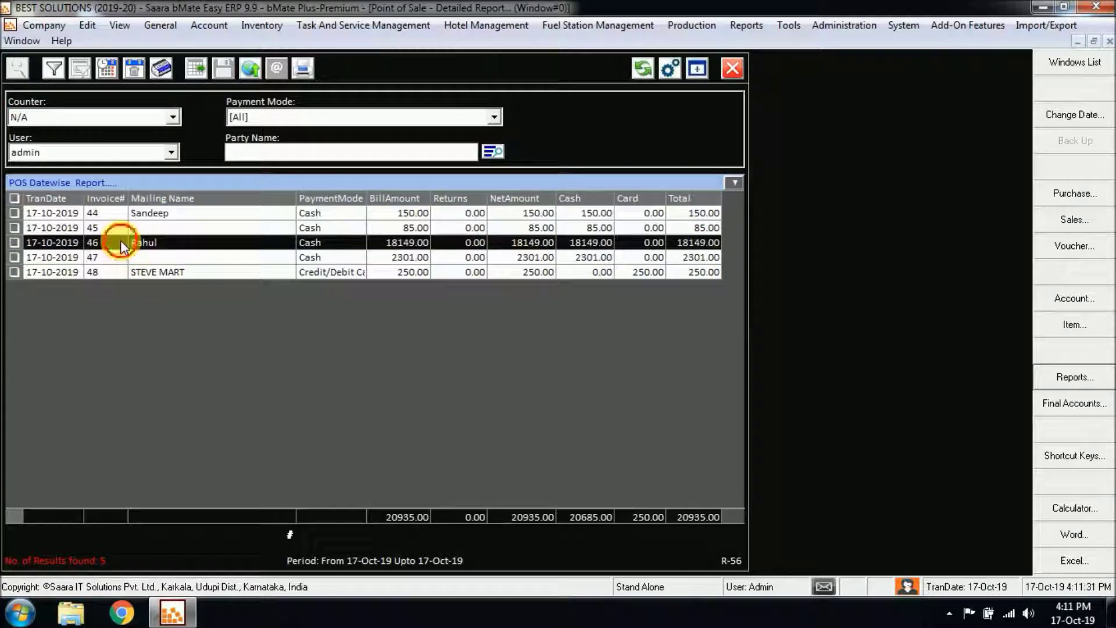
double_click(120, 244)
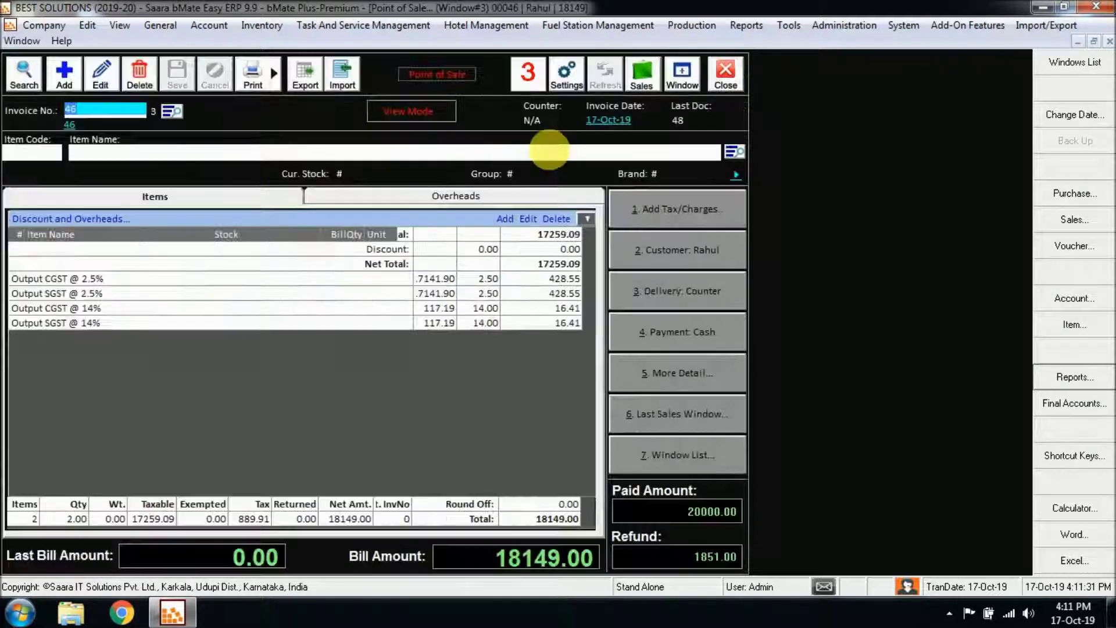
Step: Close the invoice and all summary reports, then show the About Saara bMATE information
click(736, 67)
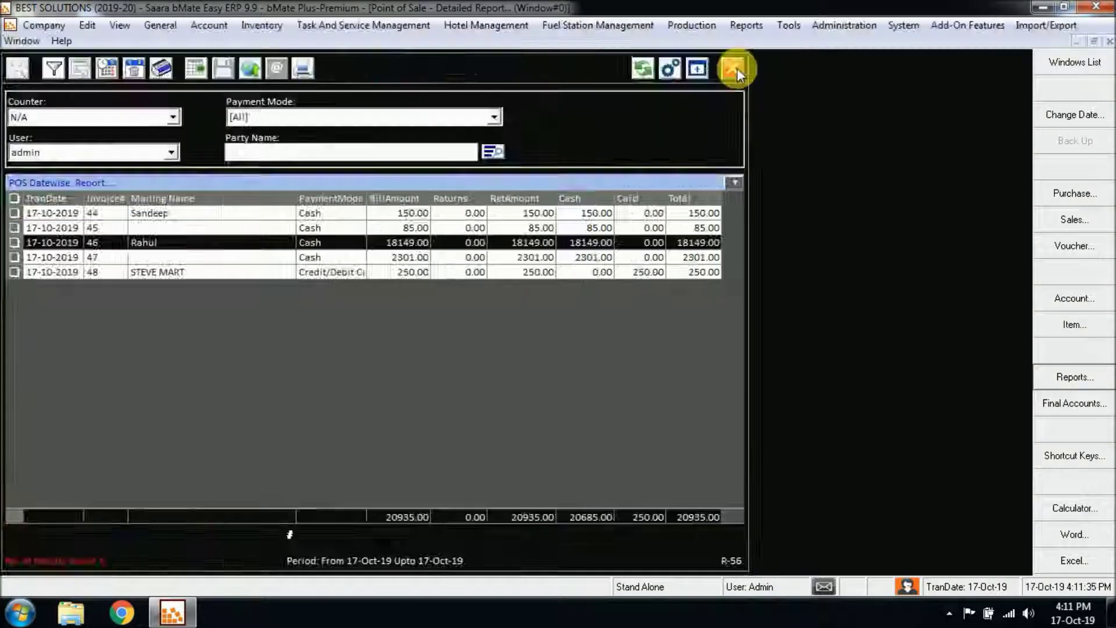
click(737, 70)
key(F4)
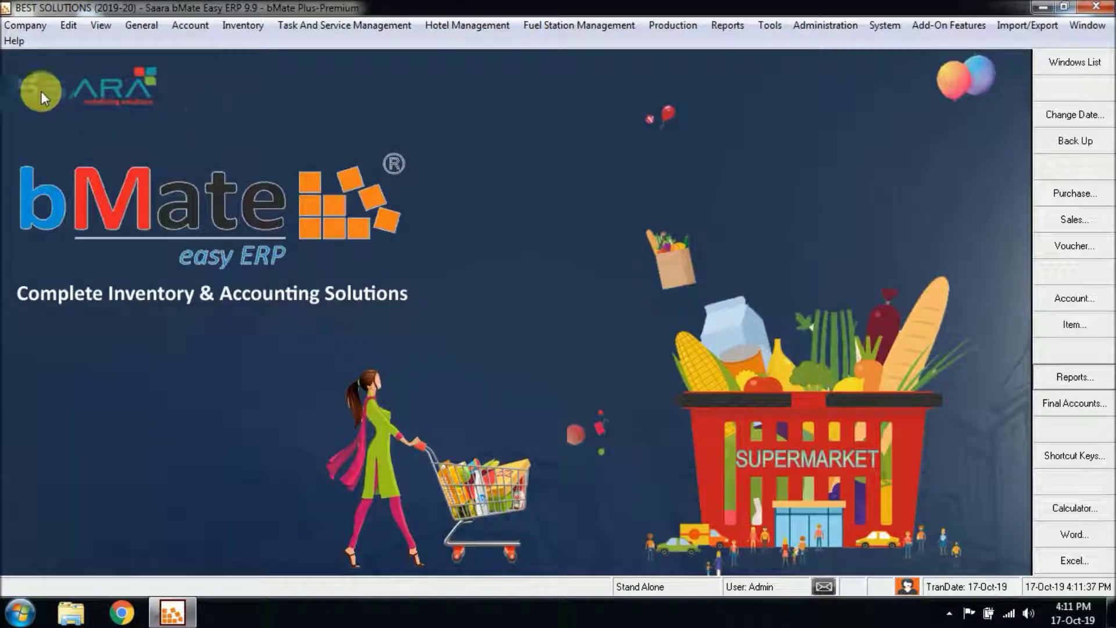
click(12, 42)
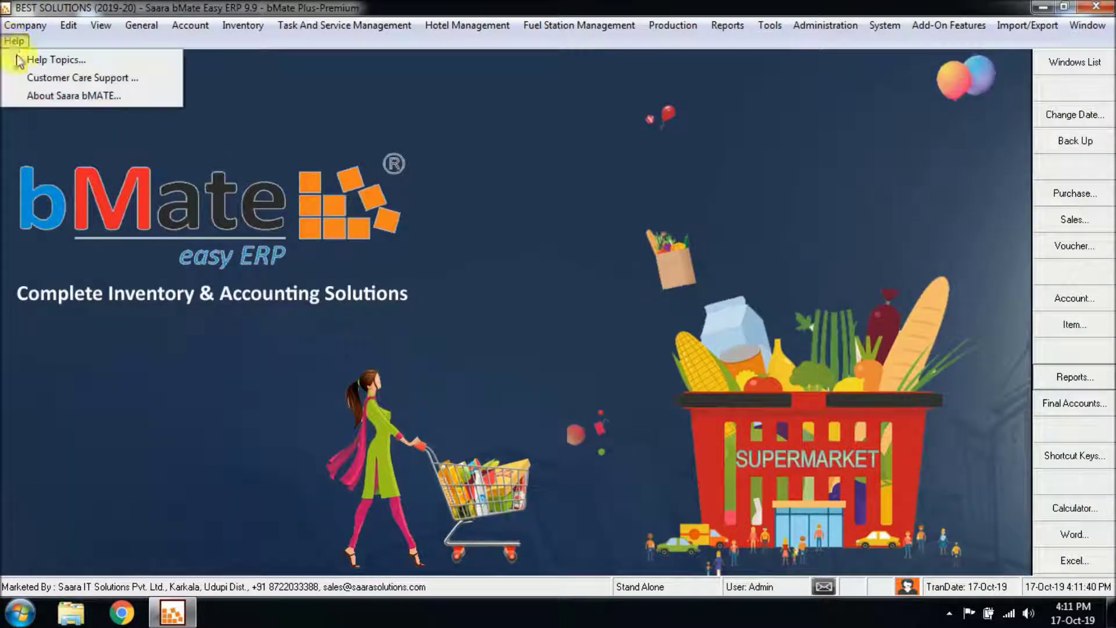
click(46, 94)
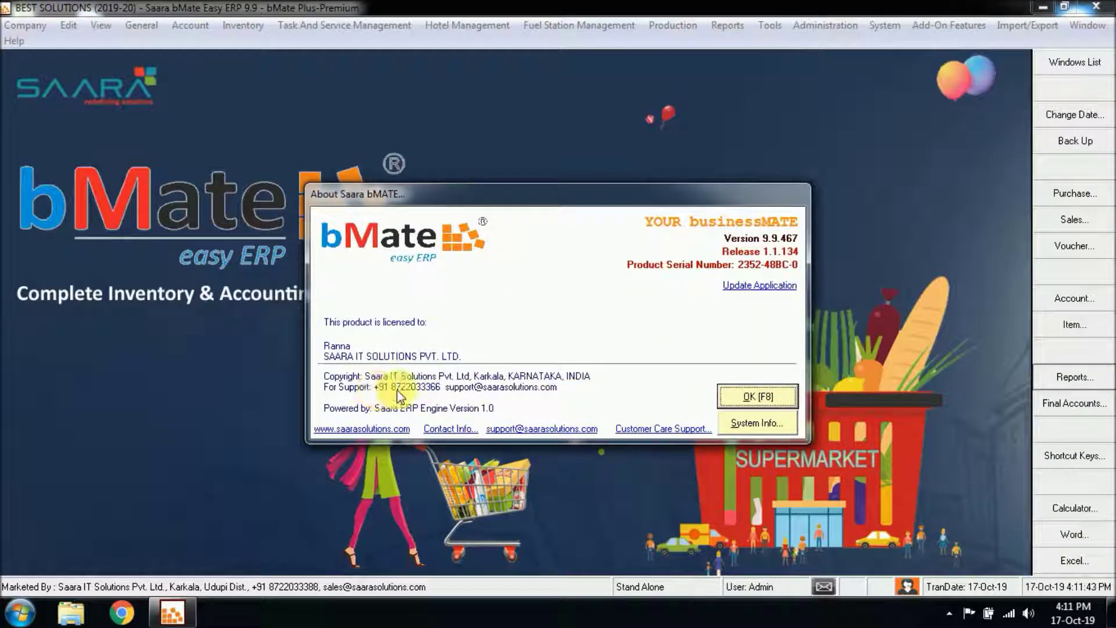